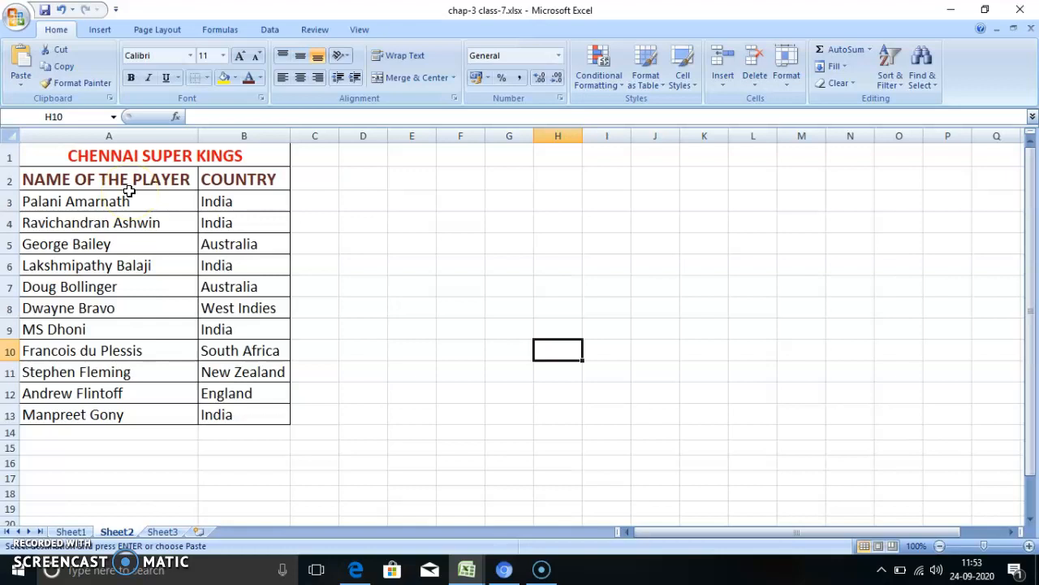
# Step: Turn on filtering for the player table in A2:B13
pyautogui.moveTo(127, 187); pyautogui.dragTo(262, 414)
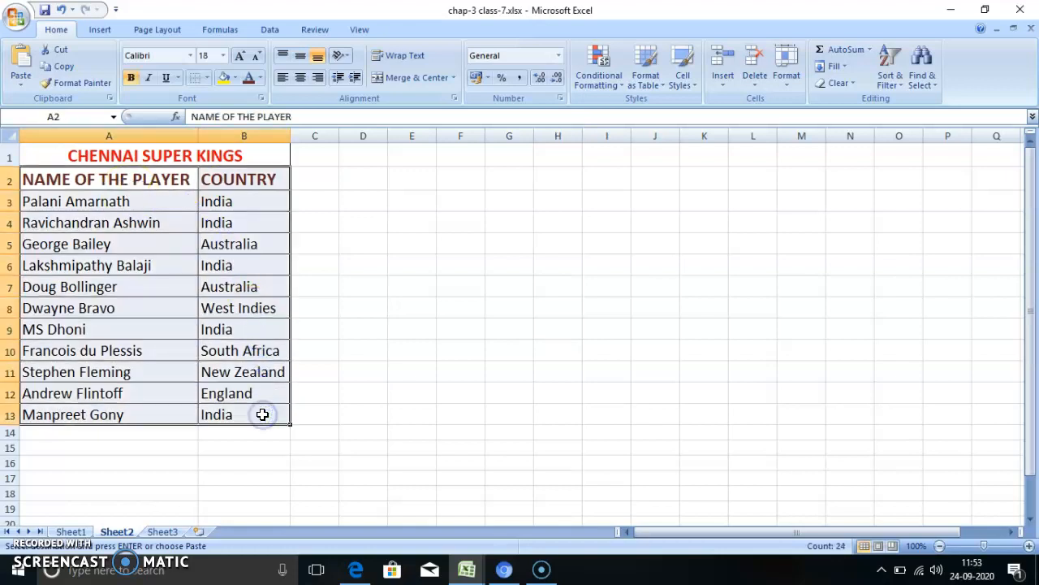
pyautogui.click(273, 31)
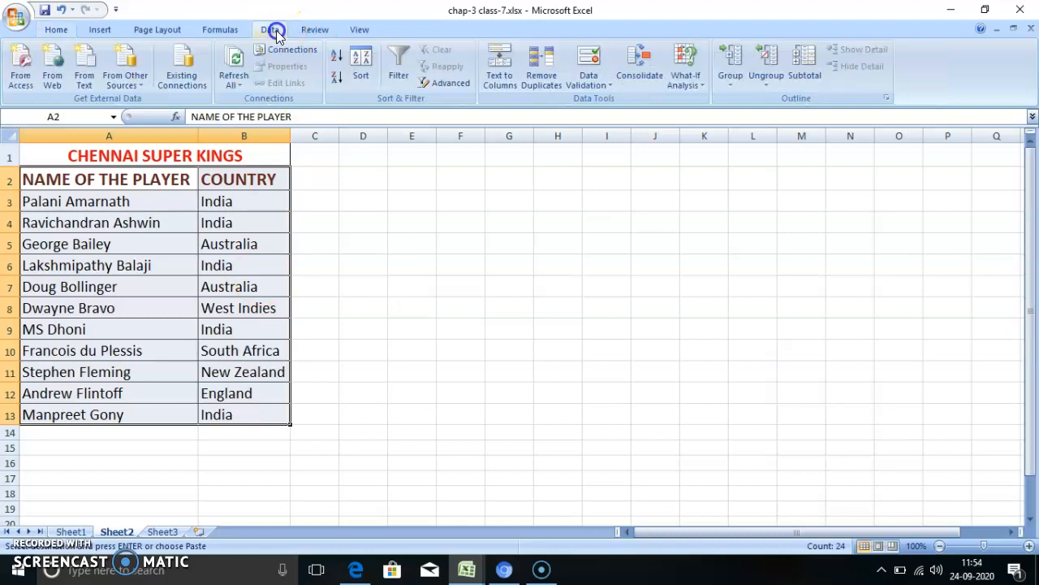
pyautogui.click(405, 77)
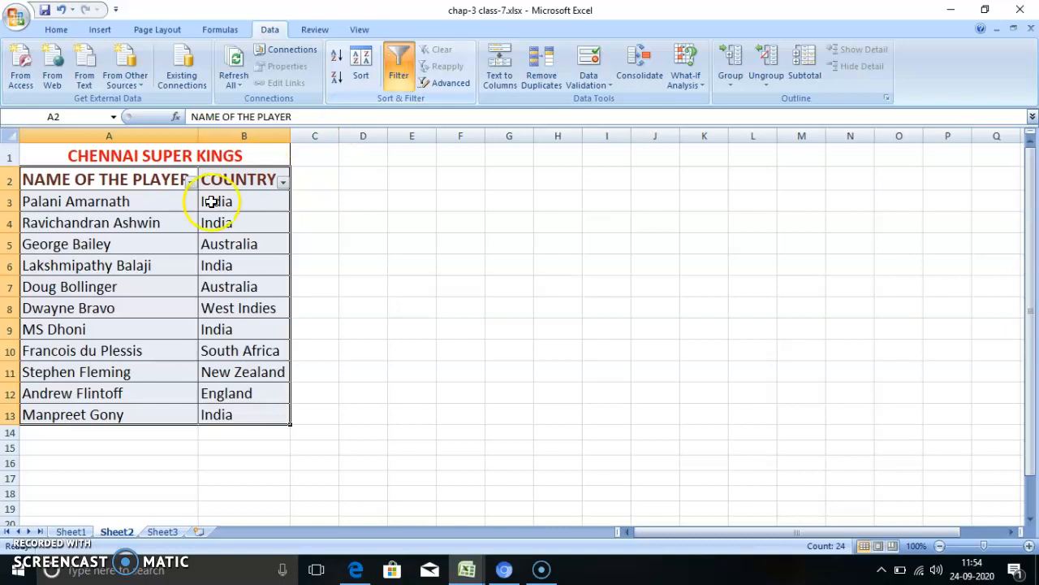
# Step: Filter the COUNTRY column to show only players from India
pyautogui.click(282, 185)
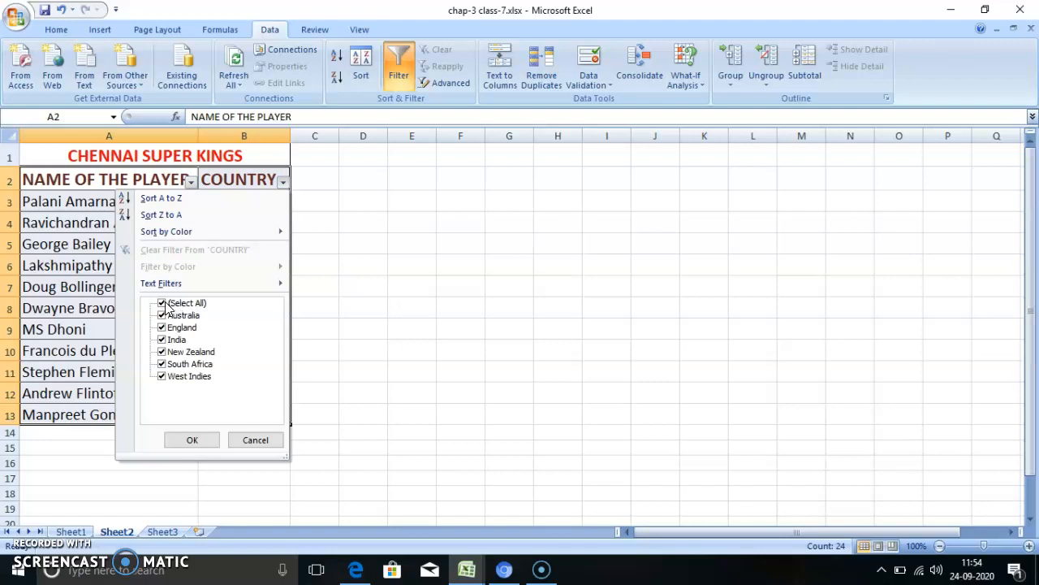
pyautogui.click(167, 306)
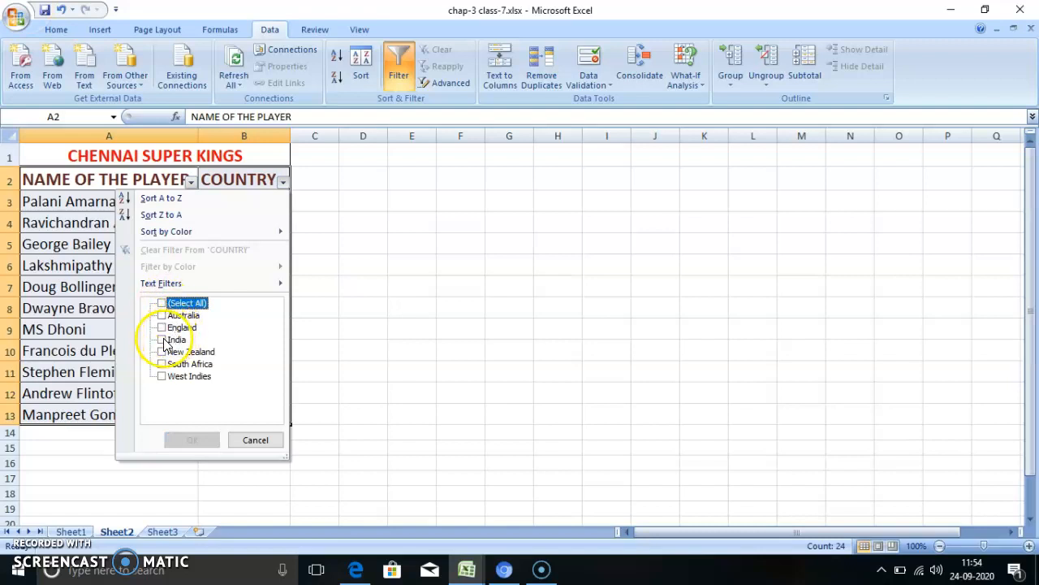
pyautogui.click(164, 339)
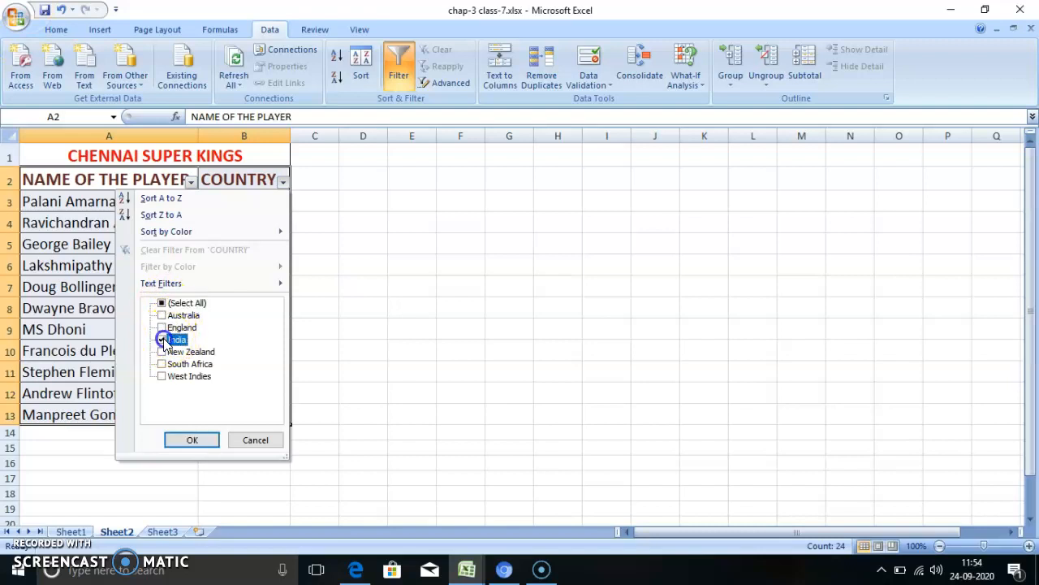
pyautogui.click(197, 439)
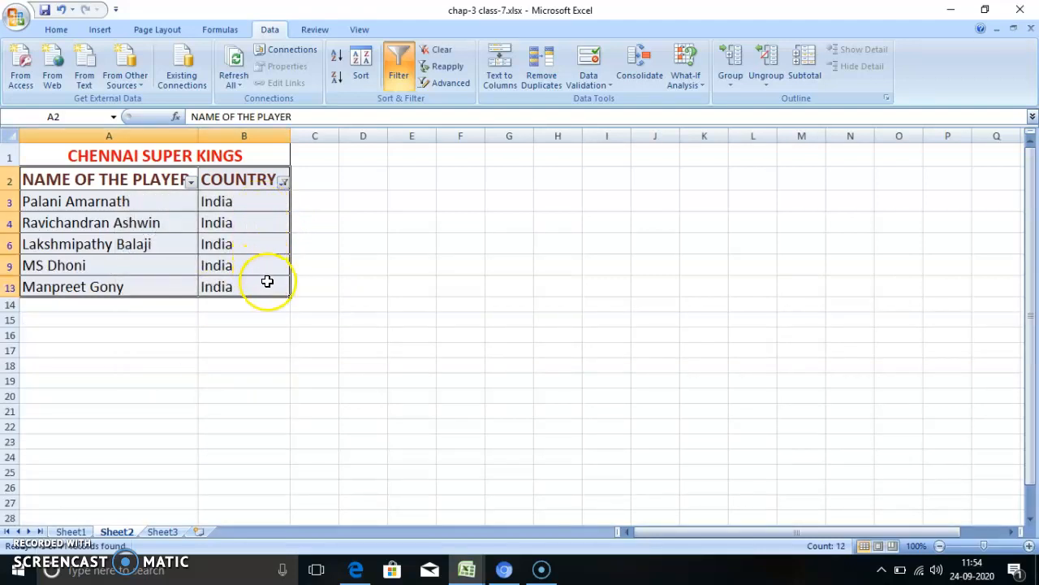
# Step: Add Australia to the COUNTRY filter alongside India, and turn the table's filtering off
pyautogui.click(283, 182)
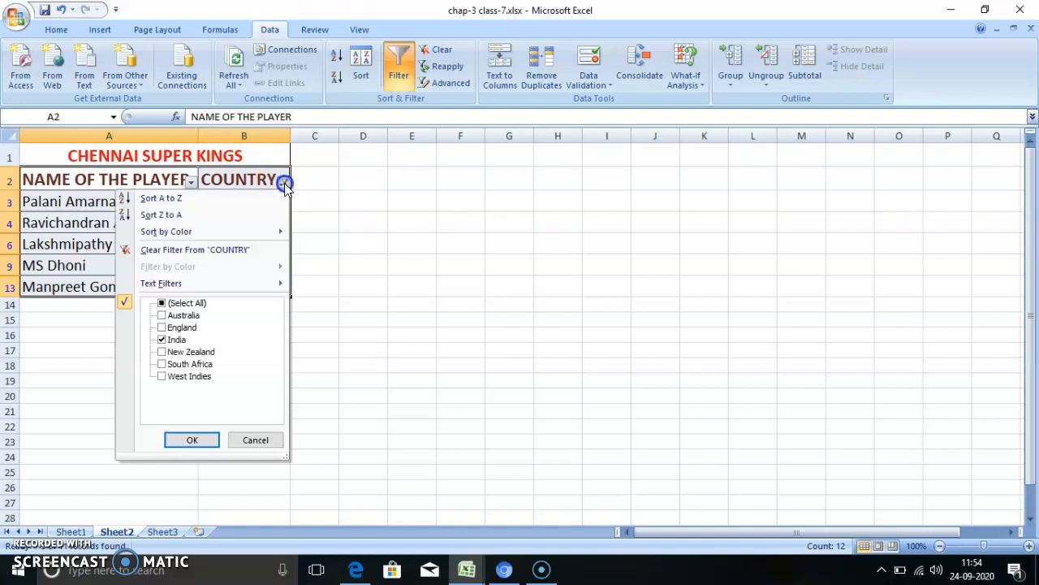
pyautogui.click(164, 316)
pyautogui.click(200, 441)
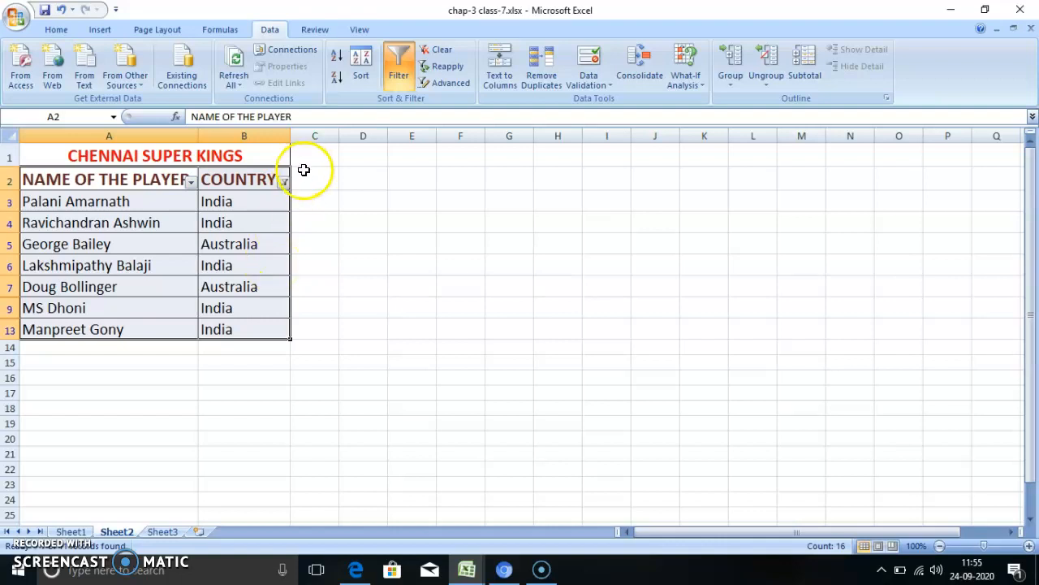
pyautogui.click(405, 70)
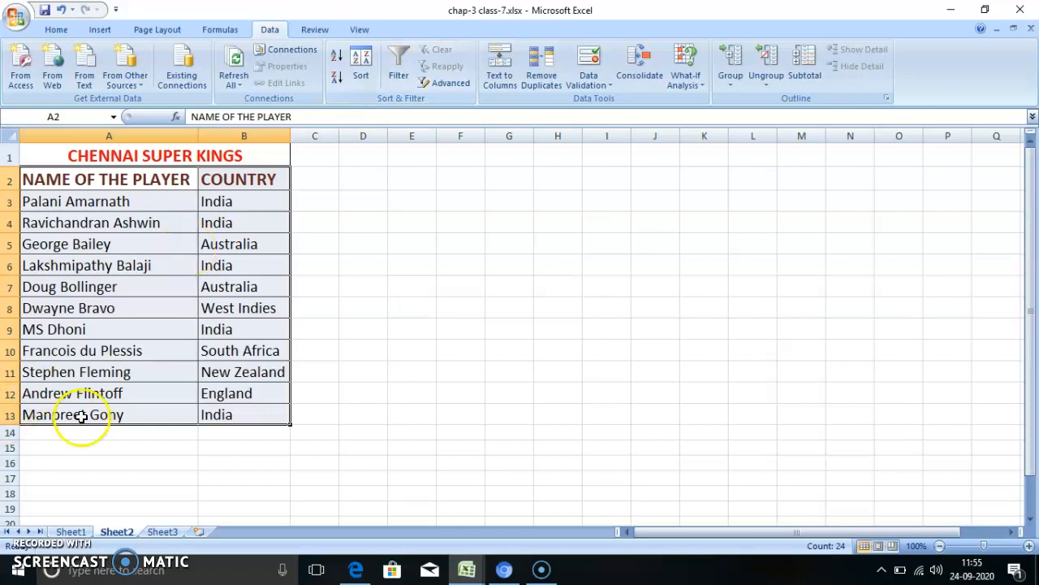
# Step: On Sheet1, copy the batsmen table's header row A2:E2 to row 15, starting at A15
pyautogui.click(77, 532)
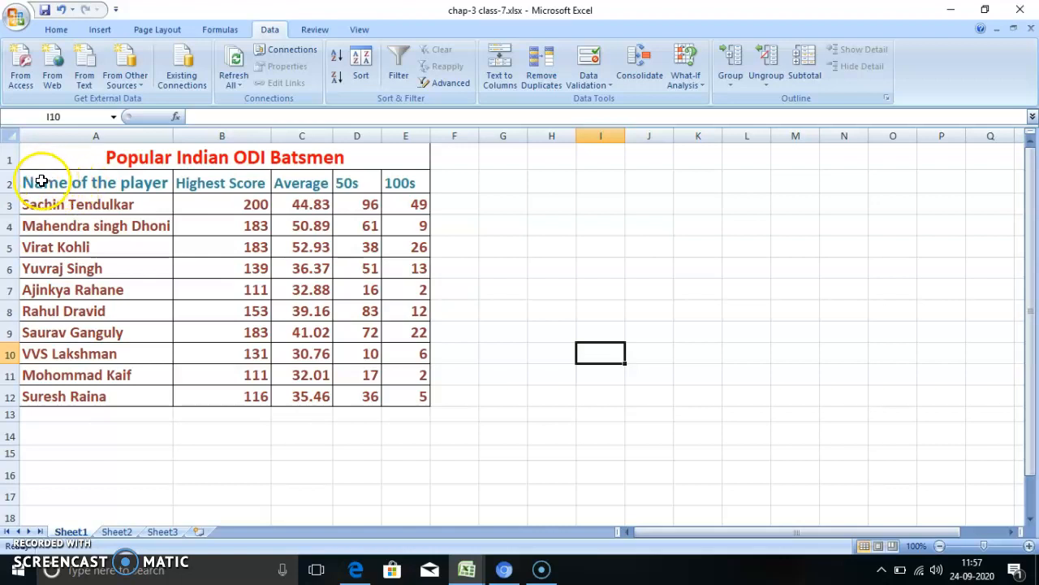
pyautogui.moveTo(41, 182); pyautogui.dragTo(396, 188)
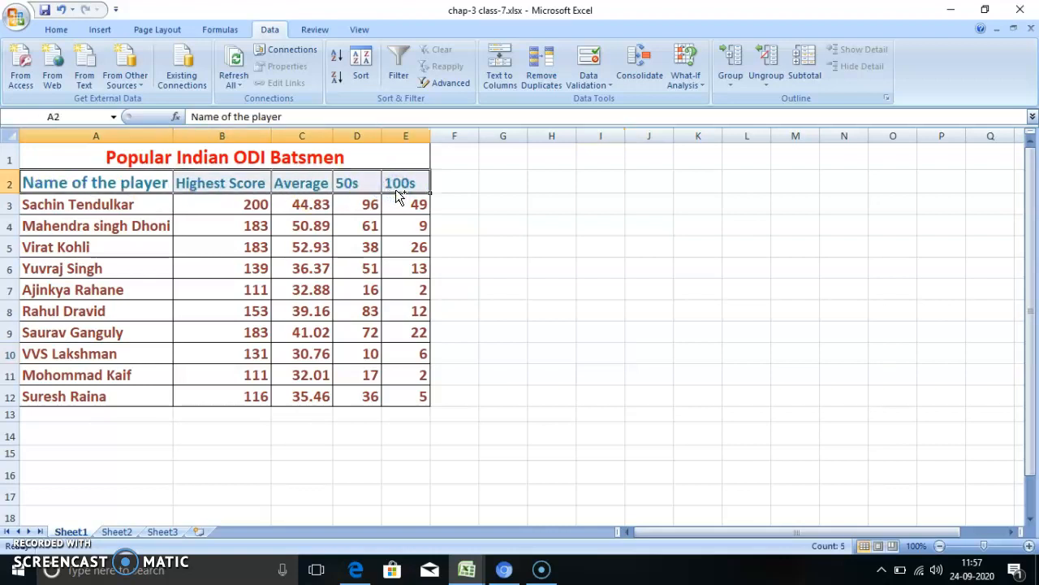
pyautogui.hotkey('ctrl', 'c')
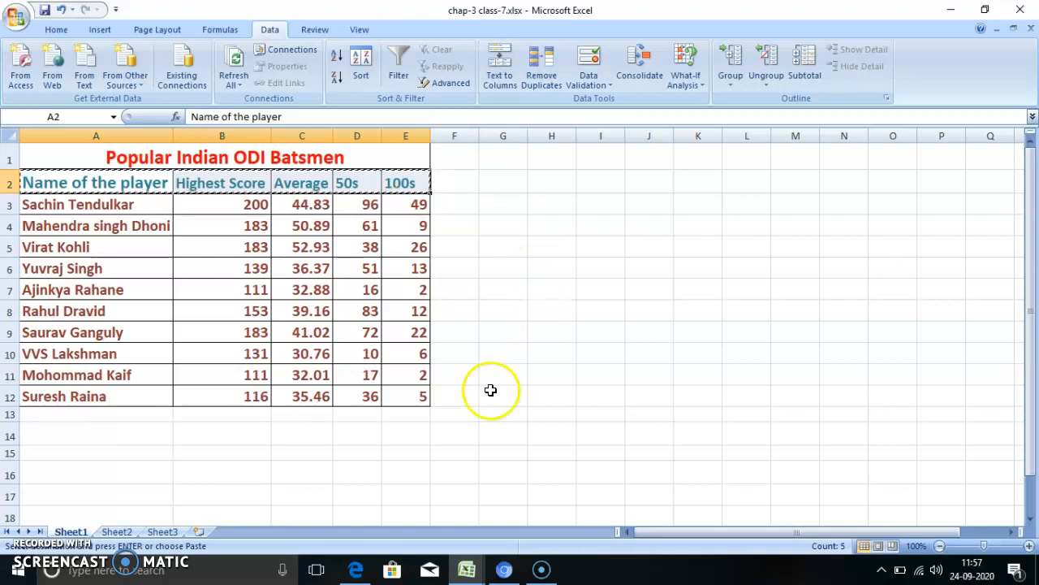
pyautogui.click(56, 454)
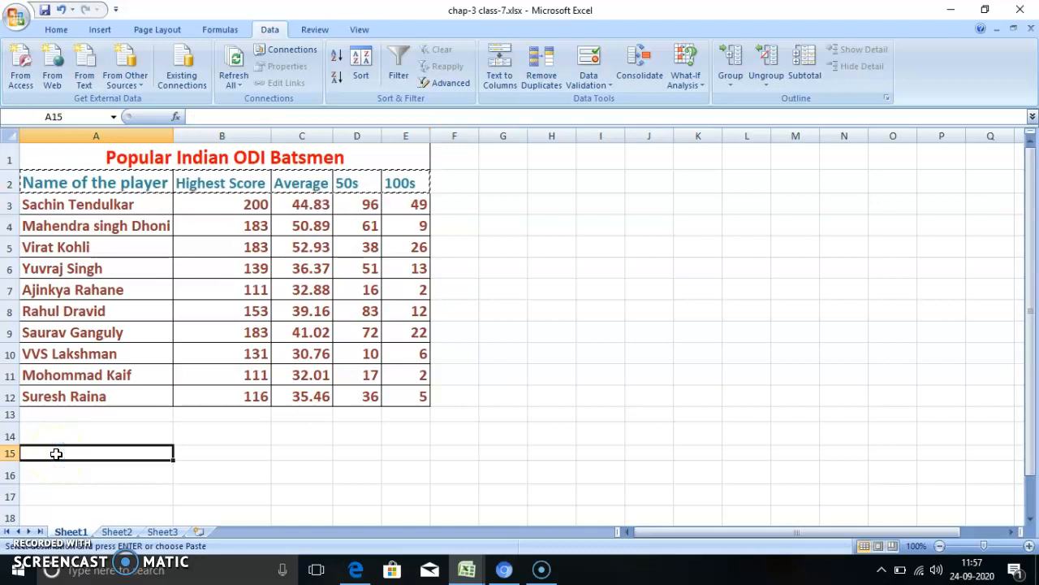
pyautogui.hotkey('ctrl', 'v')
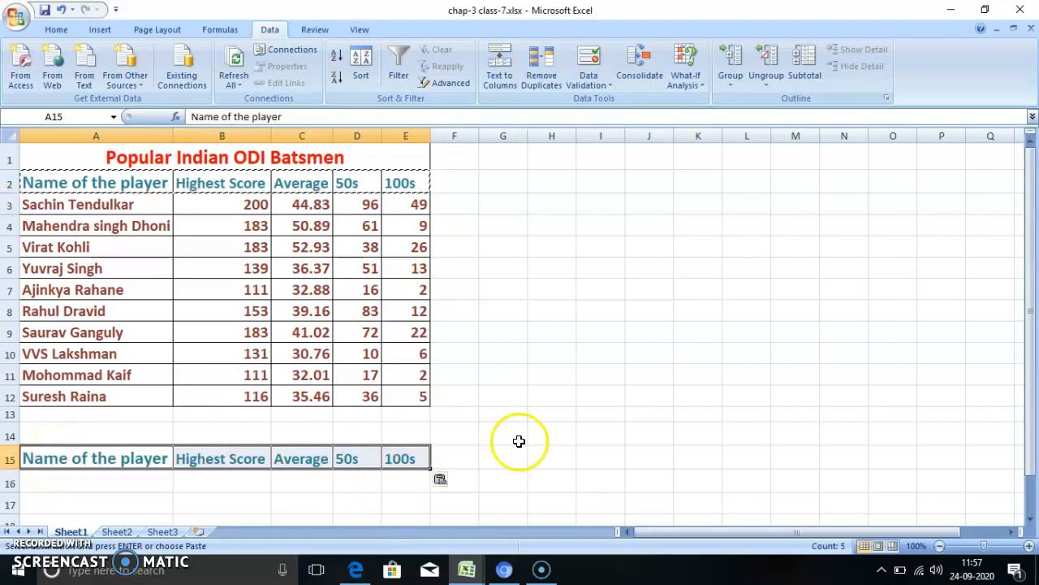
# Step: Enter the criteria >=150 under Highest Score in B16 and <15 under 100s in E16
pyautogui.moveTo(1029, 402); pyautogui.dragTo(1031, 420)
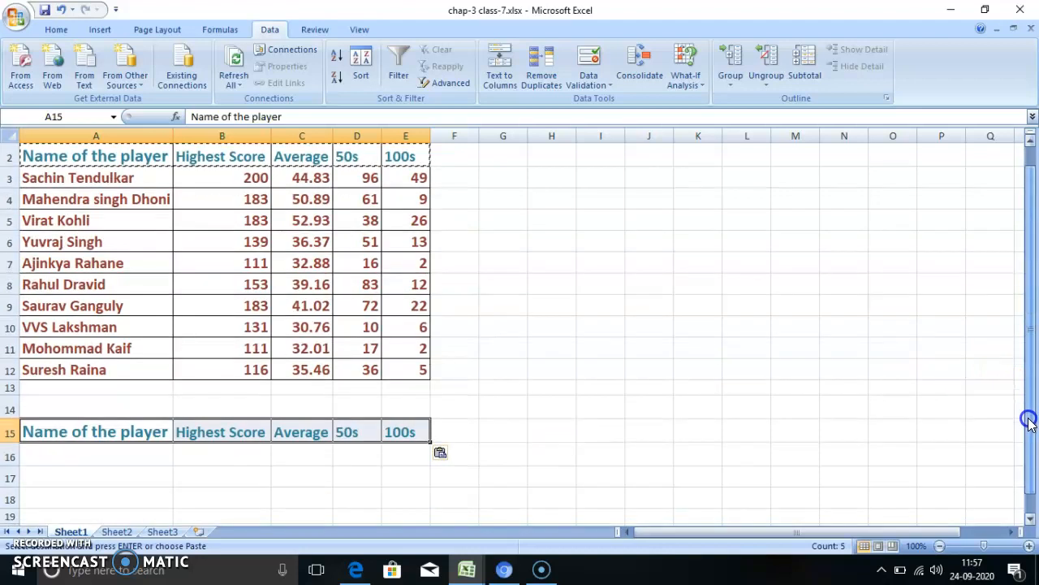
pyautogui.click(244, 451)
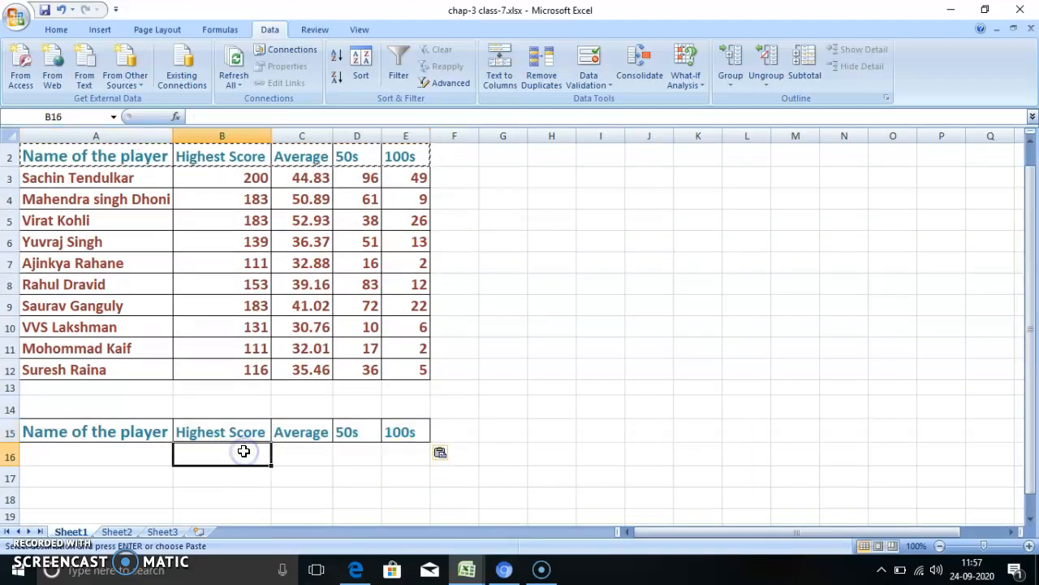
pyautogui.write('>')
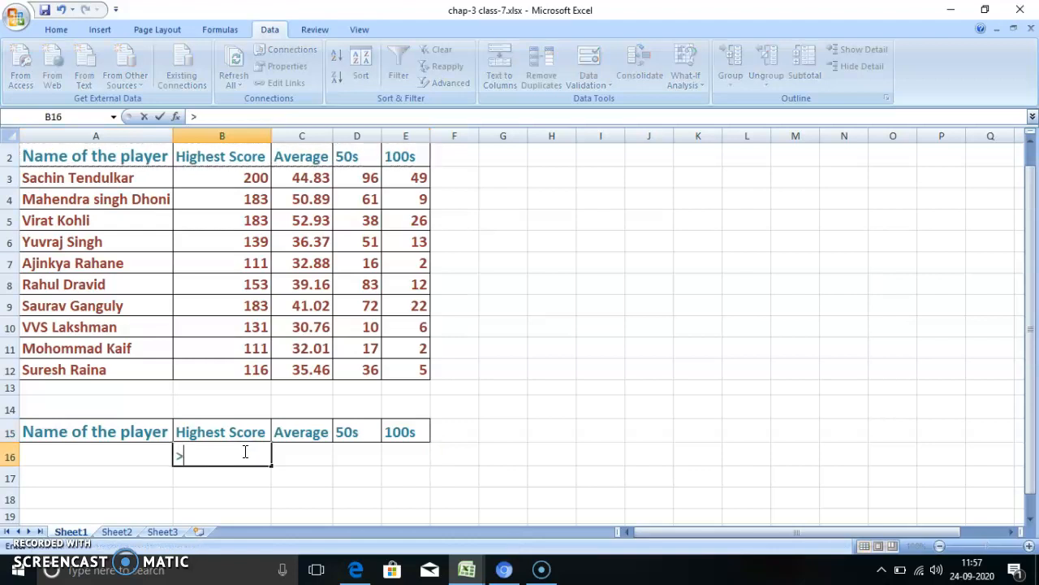
pyautogui.write('=150')
pyautogui.click(411, 452)
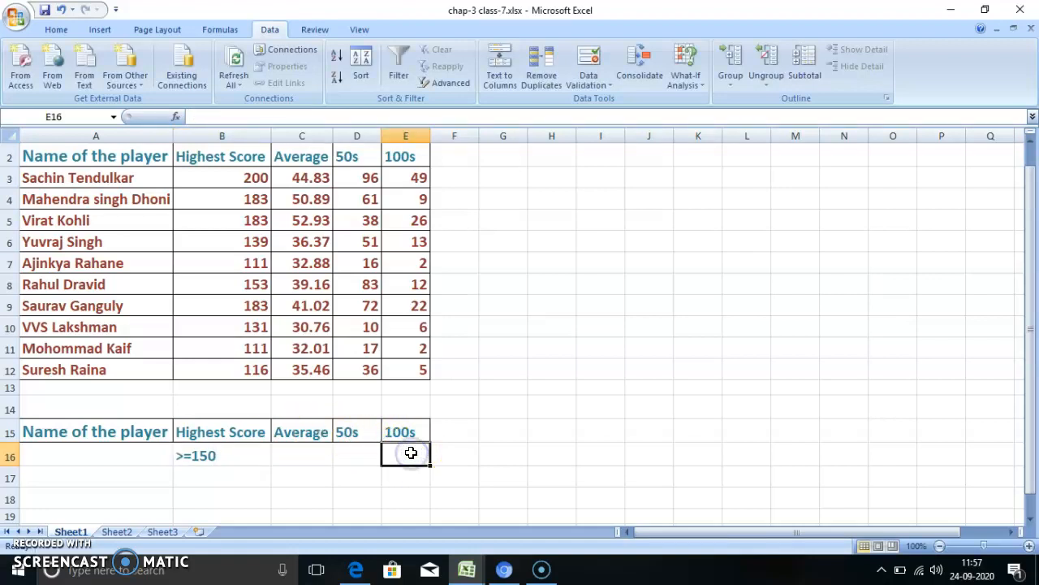
pyautogui.write('<15')
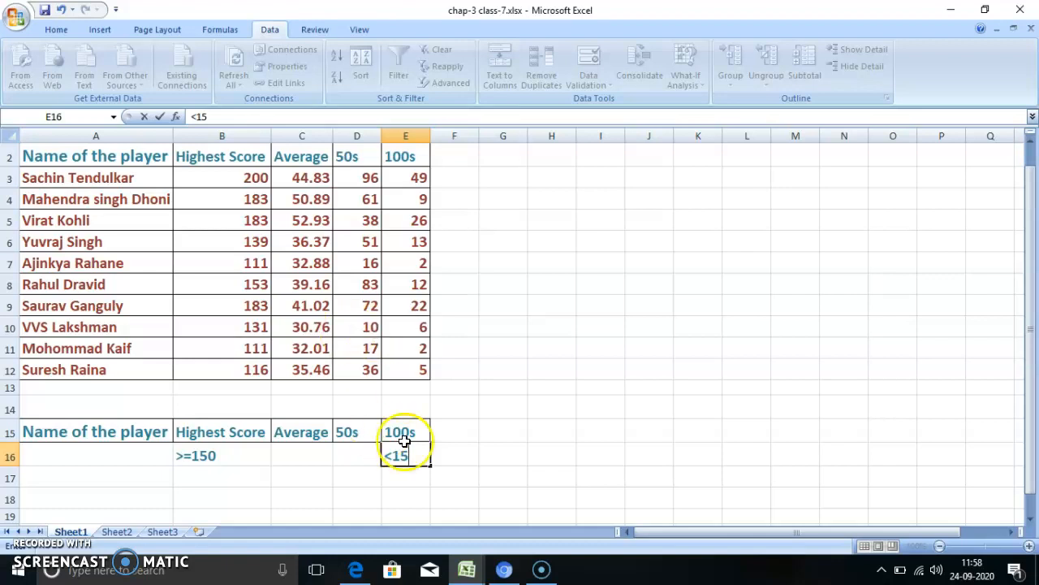
pyautogui.click(471, 427)
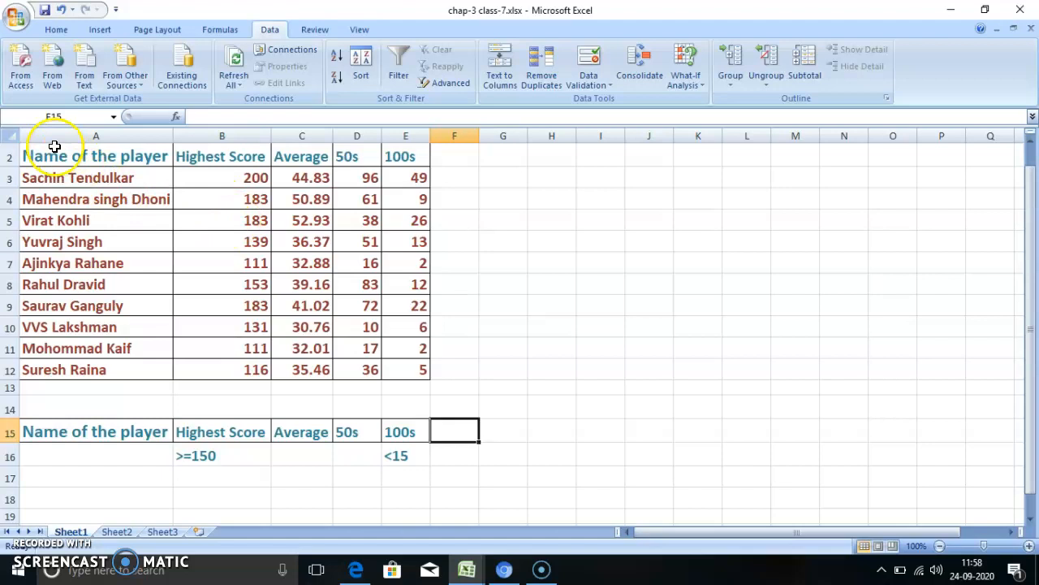
# Step: Start an Advanced Filter on the batsmen table A2:E12 with the action set to Copy to another location
pyautogui.moveTo(42, 155); pyautogui.dragTo(420, 367)
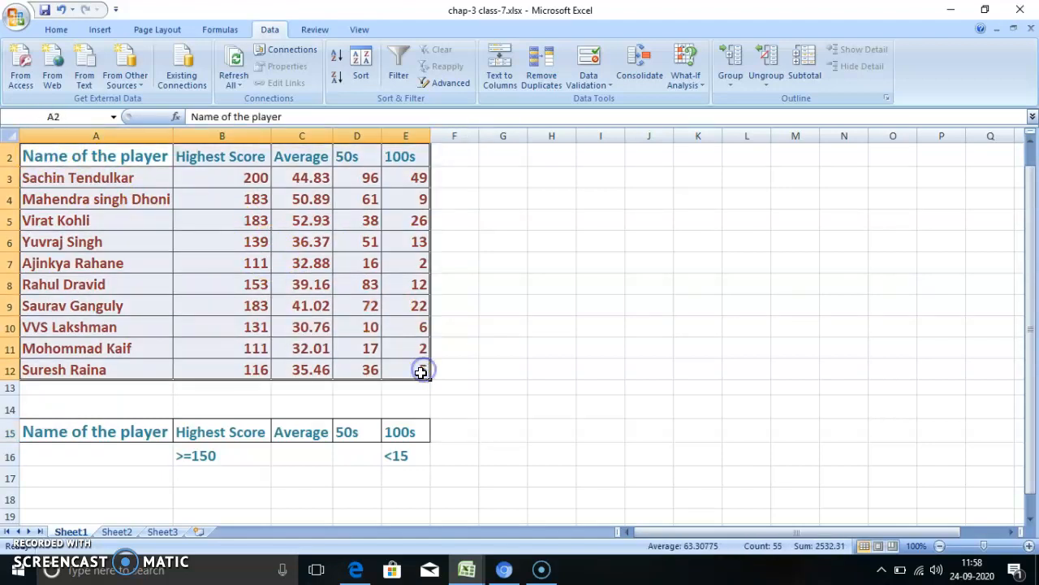
pyautogui.click(268, 32)
pyautogui.click(466, 81)
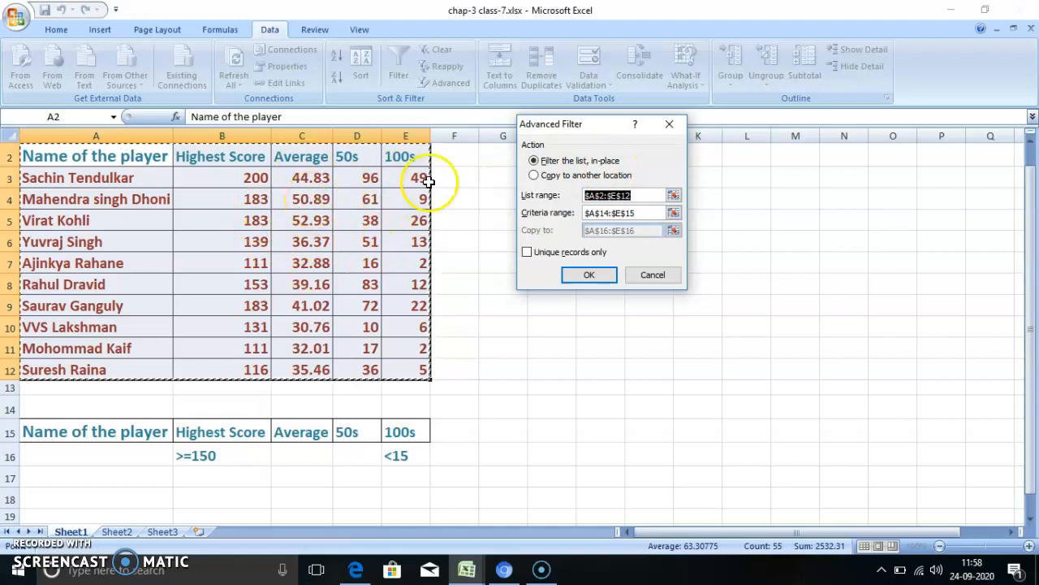
pyautogui.click(536, 175)
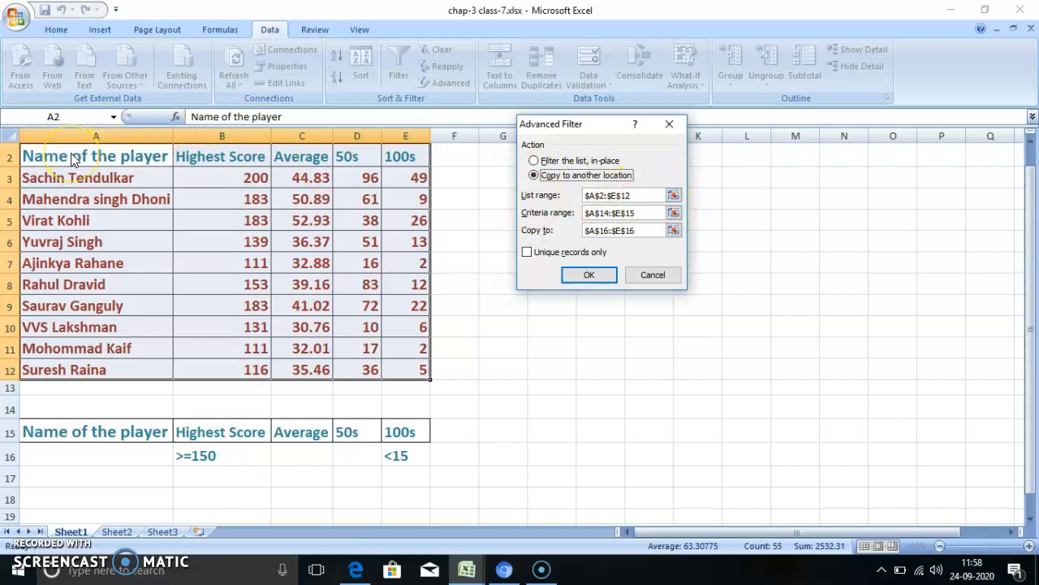
# Step: Replace the Advanced Filter's criteria range with A15:E16 on Sheet1
pyautogui.click(647, 212)
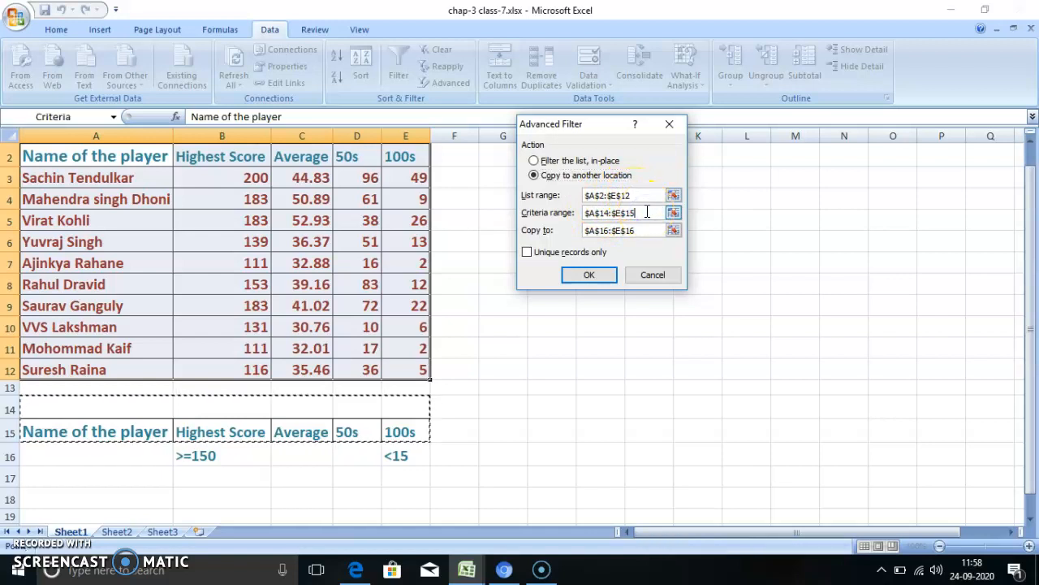
pyautogui.press('BackSpace')
pyautogui.press('BackSpace')
pyautogui.press('BackSpace')
pyautogui.press('BackSpace')
pyautogui.press('BackSpace')
pyautogui.press('BackSpace')
pyautogui.press('BackSpace')
pyautogui.press('BackSpace')
pyautogui.press('BackSpace')
pyautogui.press('BackSpace')
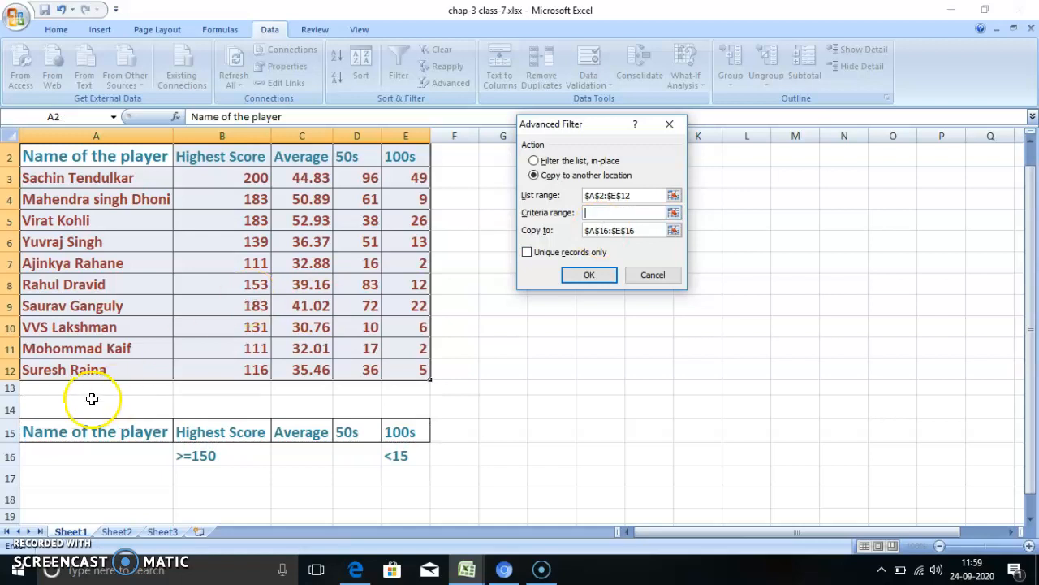
pyautogui.moveTo(38, 434); pyautogui.dragTo(399, 458)
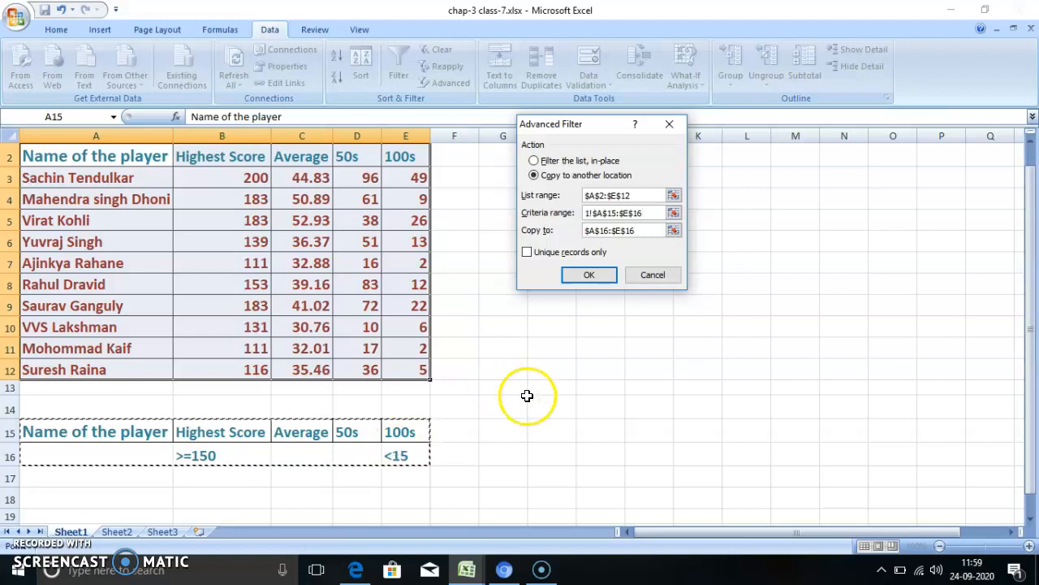
# Step: Set the Advanced Filter's copy destination to cell A17 and run the filter
pyautogui.click(649, 230)
pyautogui.press('BackSpace')
pyautogui.press('BackSpace')
pyautogui.press('BackSpace')
pyautogui.press('BackSpace')
pyautogui.press('BackSpace')
pyautogui.press('BackSpace')
pyautogui.press('BackSpace')
pyautogui.press('BackSpace')
pyautogui.press('BackSpace')
pyautogui.press('BackSpace')
pyautogui.press('BackSpace')
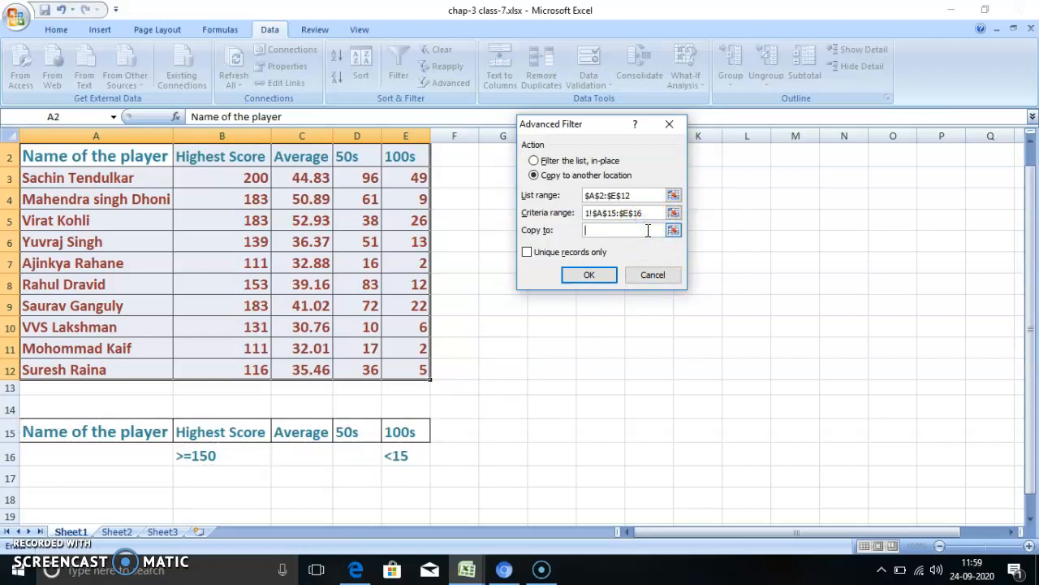
pyautogui.click(58, 478)
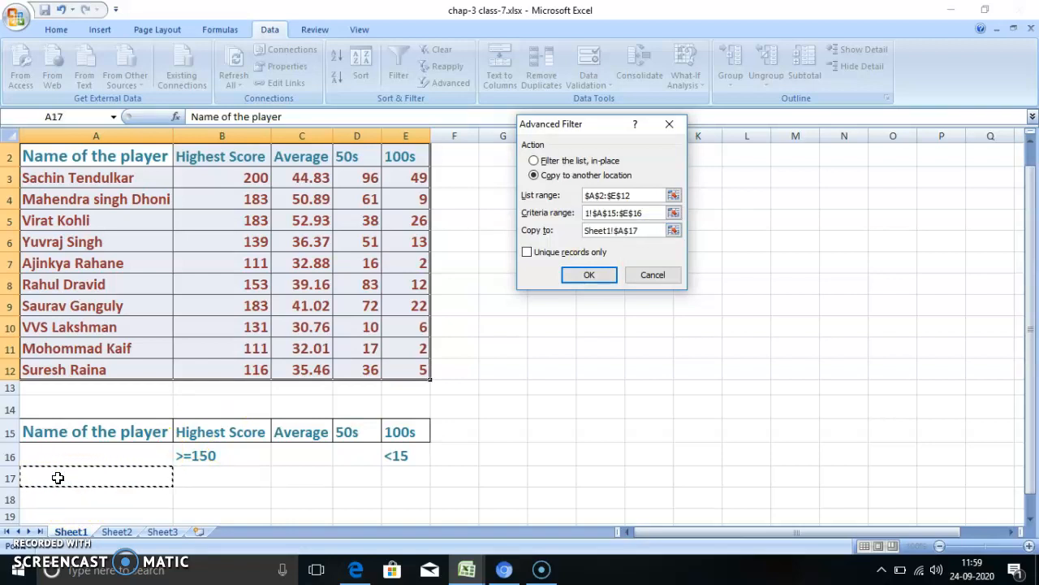
pyautogui.click(205, 440)
pyautogui.click(613, 276)
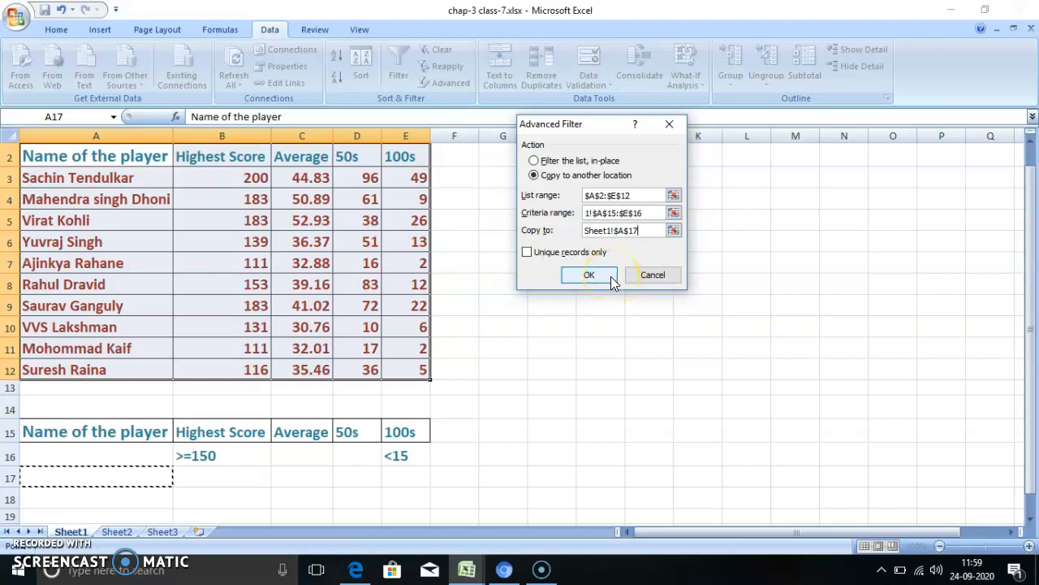
# Step: Fill the Highest Score cells B3, B4 and B5 with yellow to mark scores of at least 150
pyautogui.click(1030, 177)
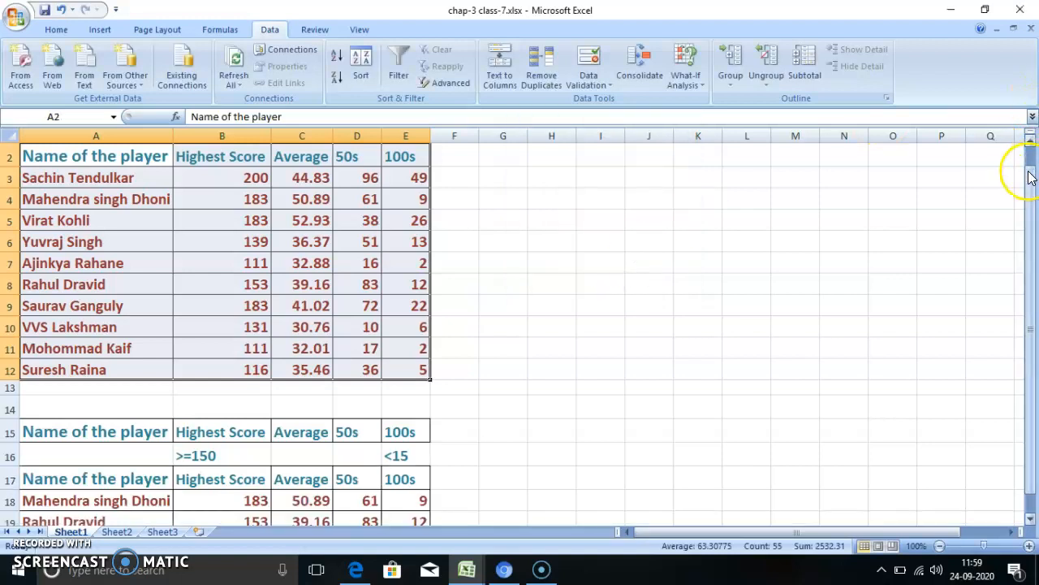
pyautogui.moveTo(1030, 177); pyautogui.dragTo(1030, 199)
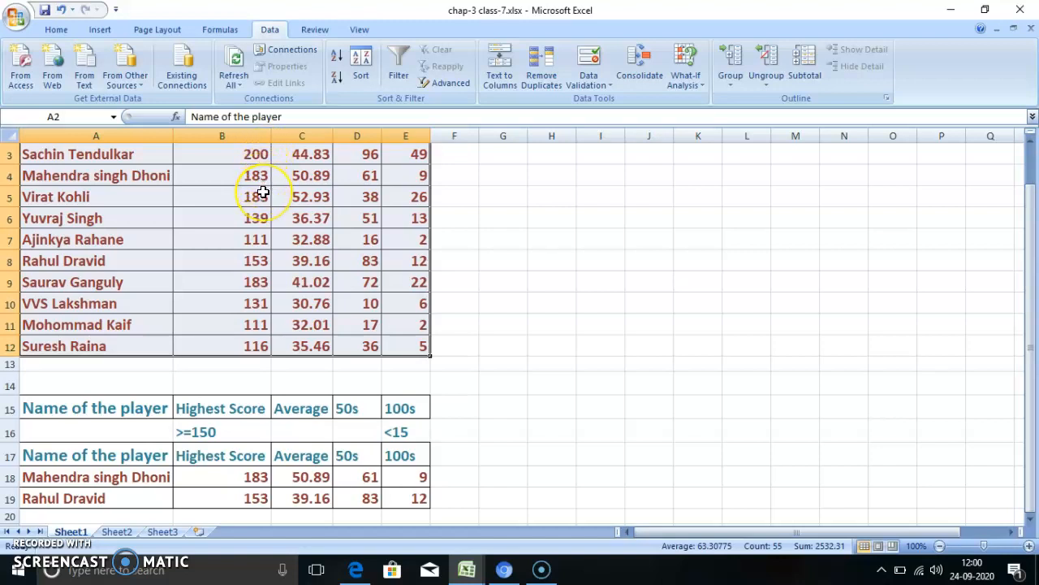
pyautogui.click(235, 155)
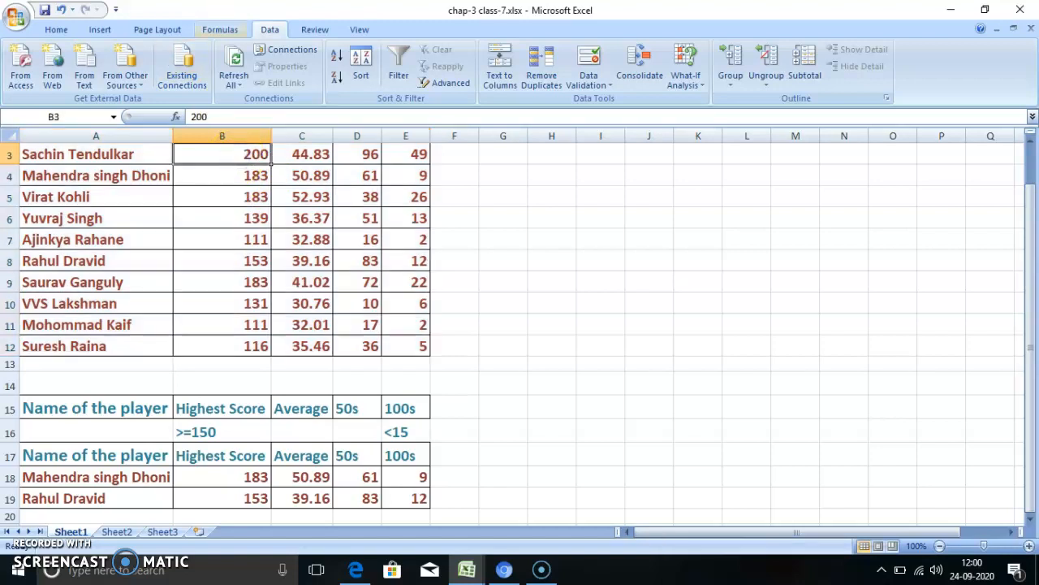
pyautogui.click(56, 29)
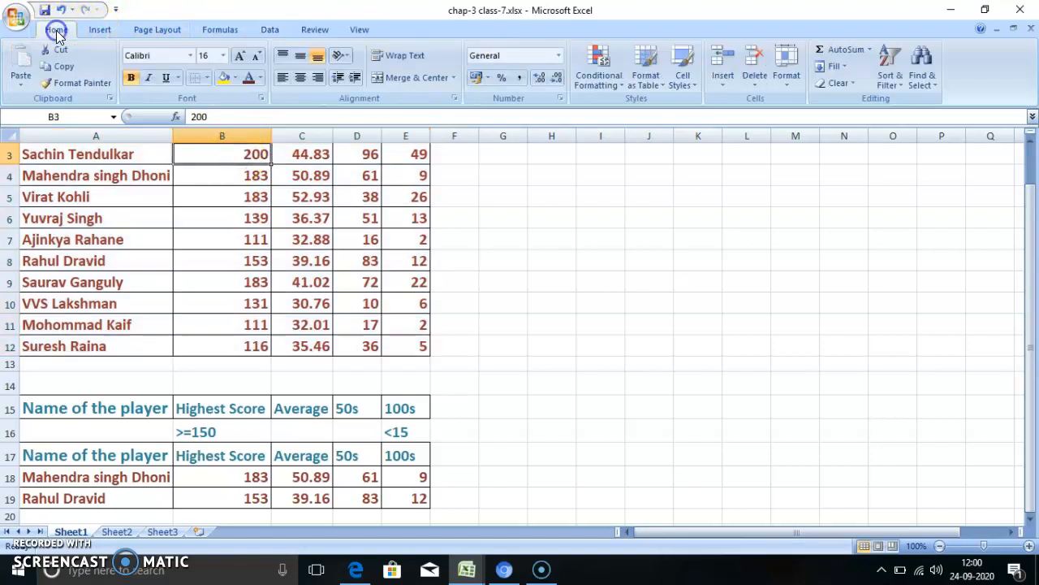
pyautogui.click(220, 82)
pyautogui.click(227, 174)
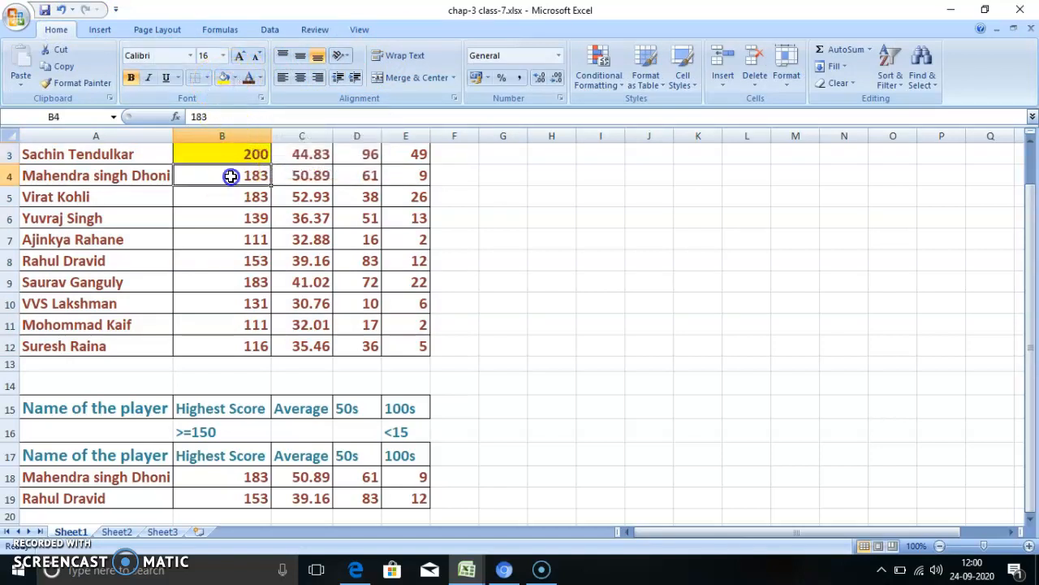
pyautogui.click(224, 77)
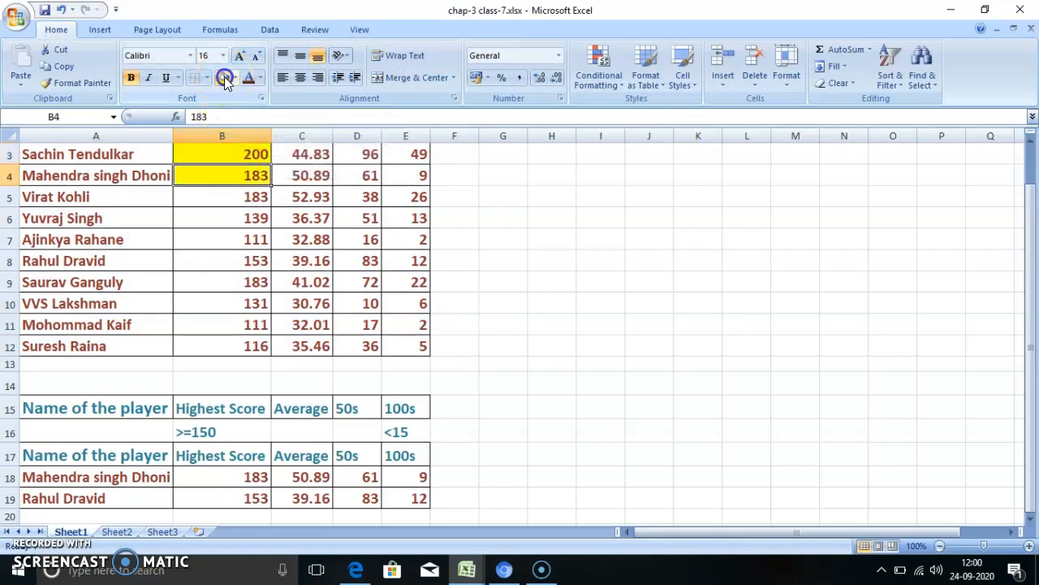
pyautogui.click(220, 194)
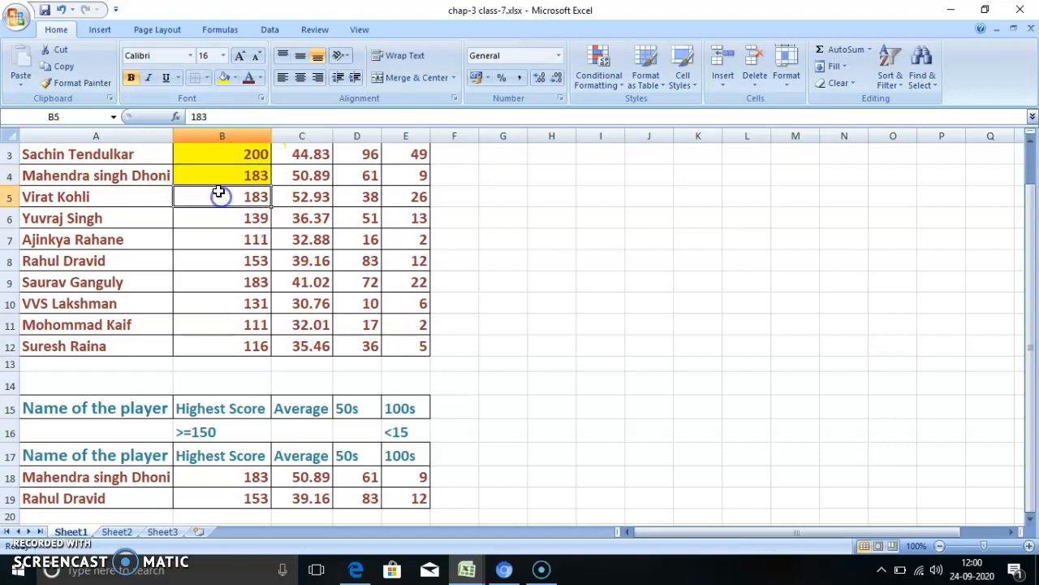
pyautogui.click(224, 77)
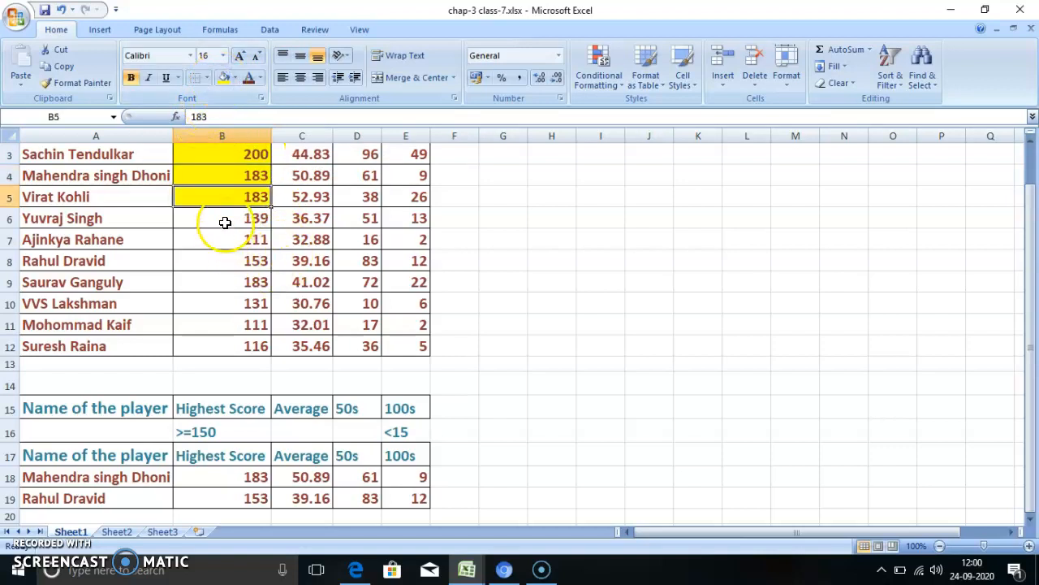
# Step: Highlight the Highest Score cells B8 and B9 for Rahul Dravid and Saurav Ganguly in yellow
pyautogui.click(250, 260)
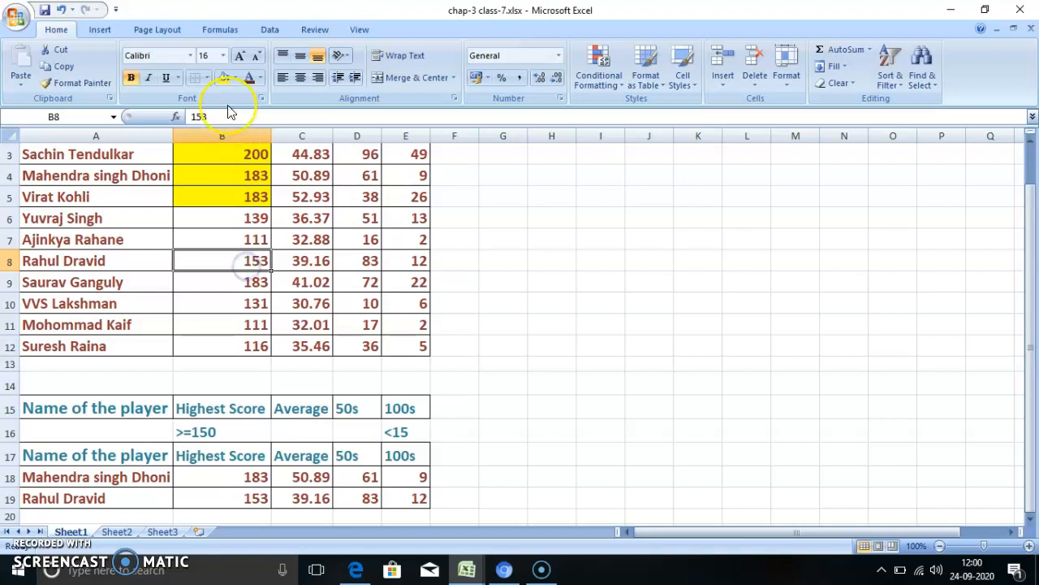
pyautogui.click(224, 77)
pyautogui.click(228, 282)
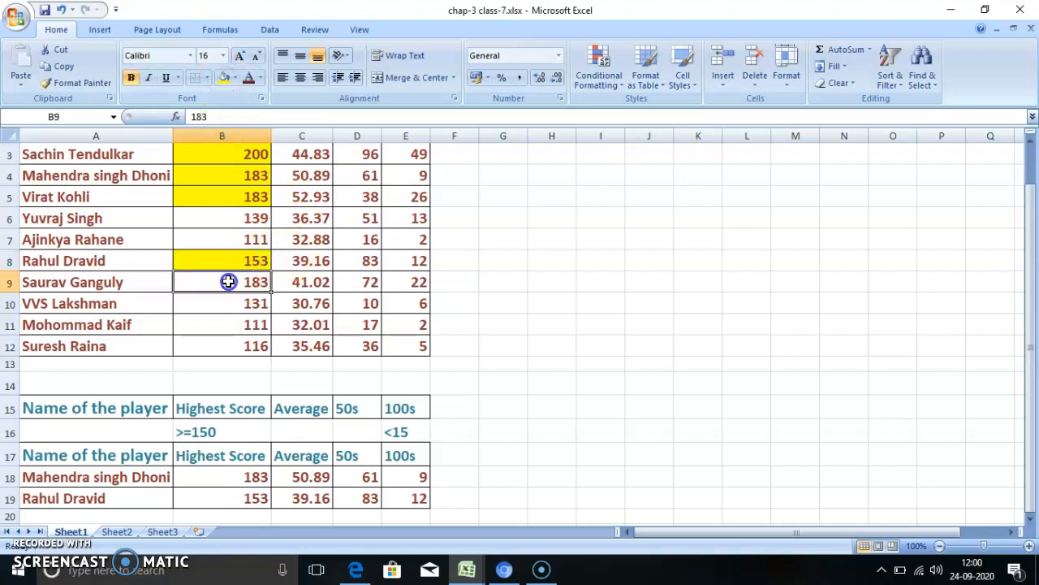
pyautogui.click(224, 77)
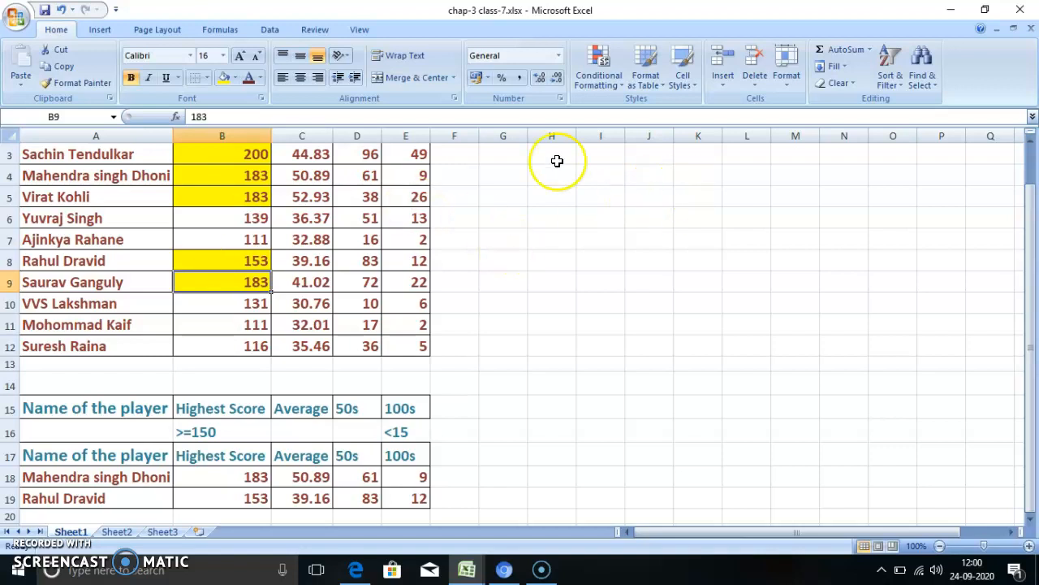
# Step: Fill cells E4, E6, E7 and E8 in the 100s column with yellow to mark values below 15
pyautogui.moveTo(1030, 268); pyautogui.dragTo(1030, 255)
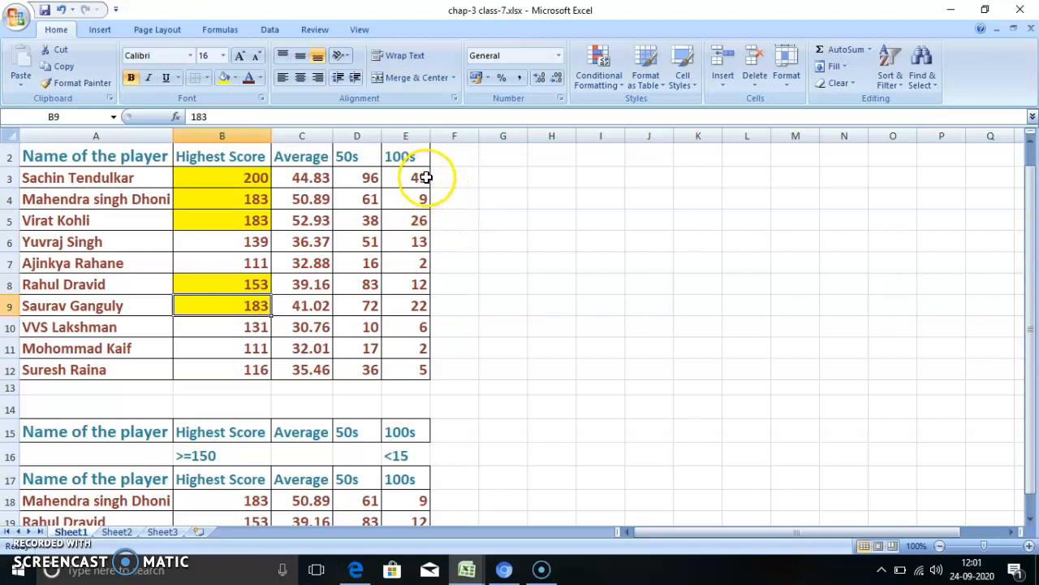
pyautogui.click(411, 201)
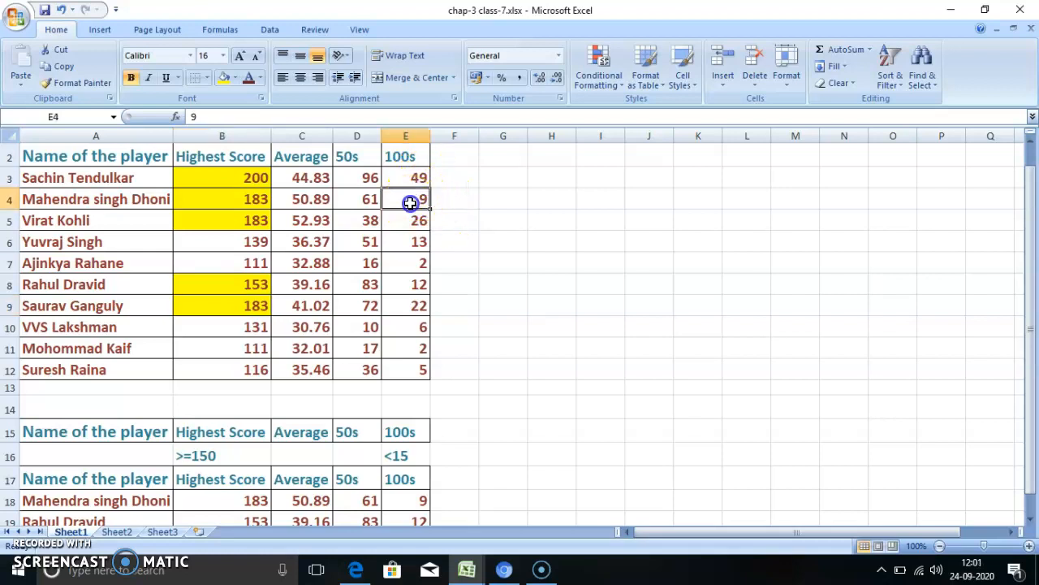
pyautogui.click(225, 77)
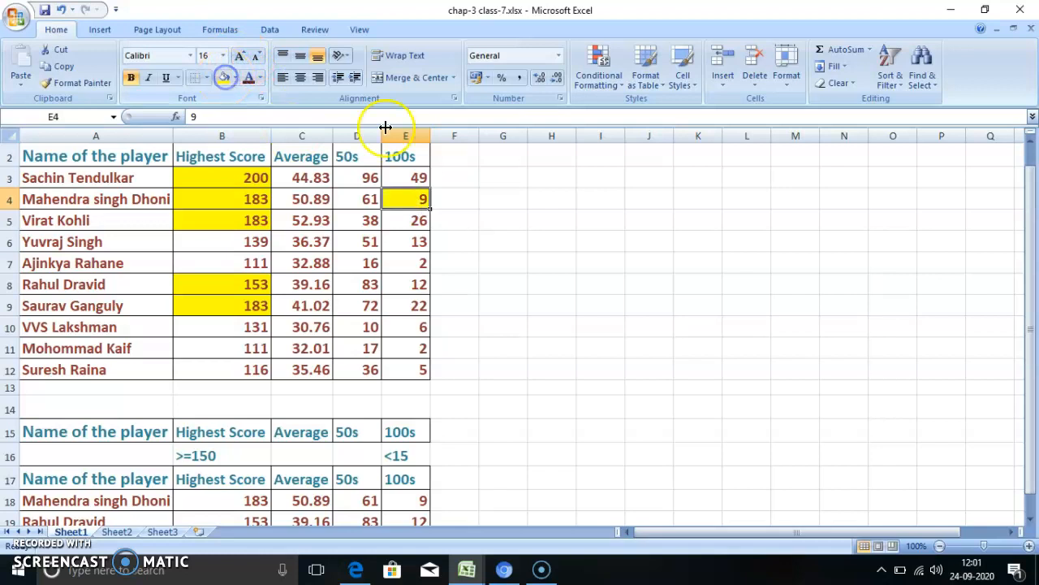
pyautogui.click(423, 240)
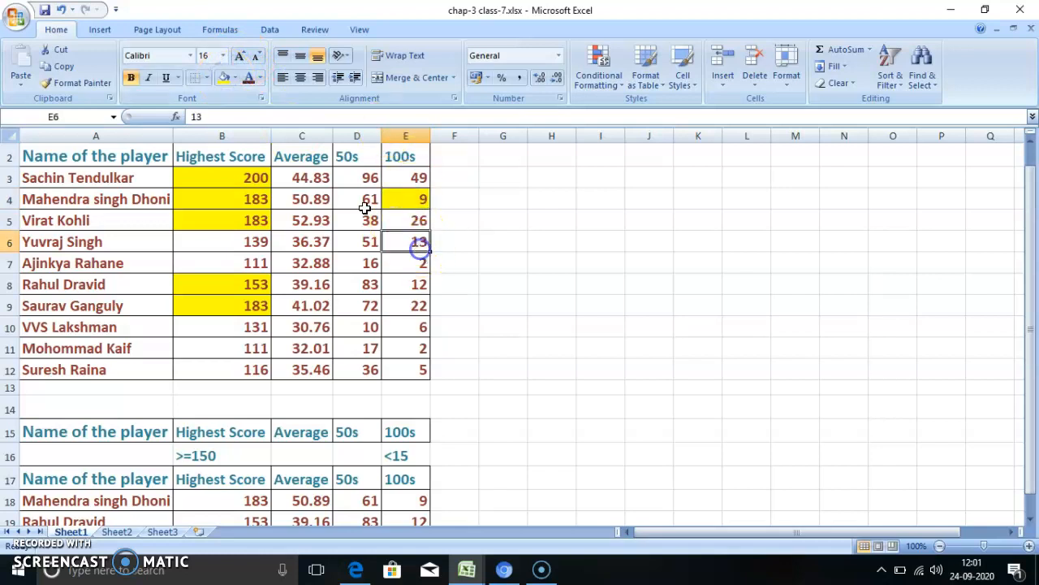
pyautogui.click(223, 79)
pyautogui.click(410, 264)
pyautogui.click(224, 78)
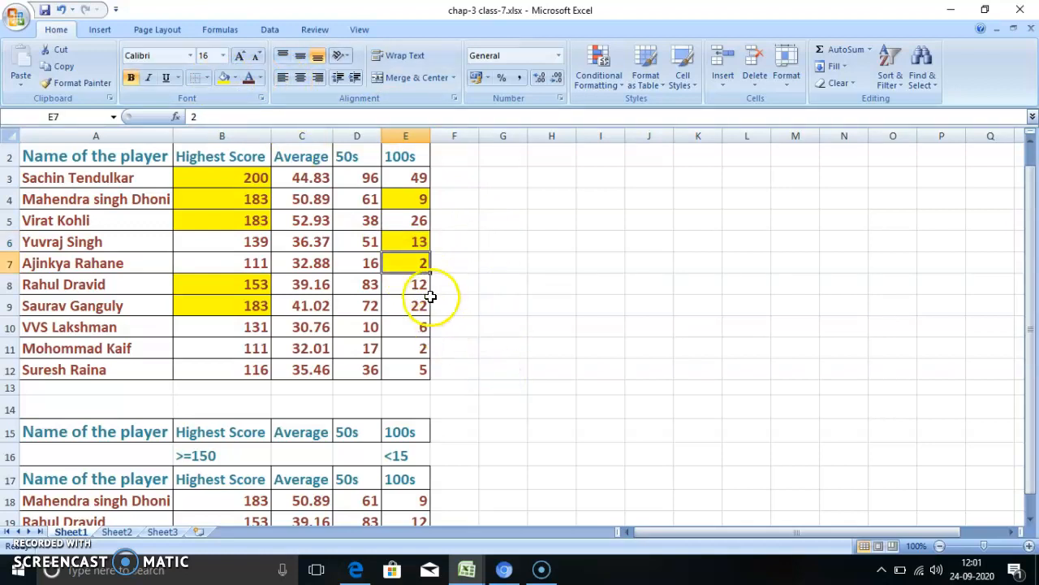
pyautogui.click(406, 281)
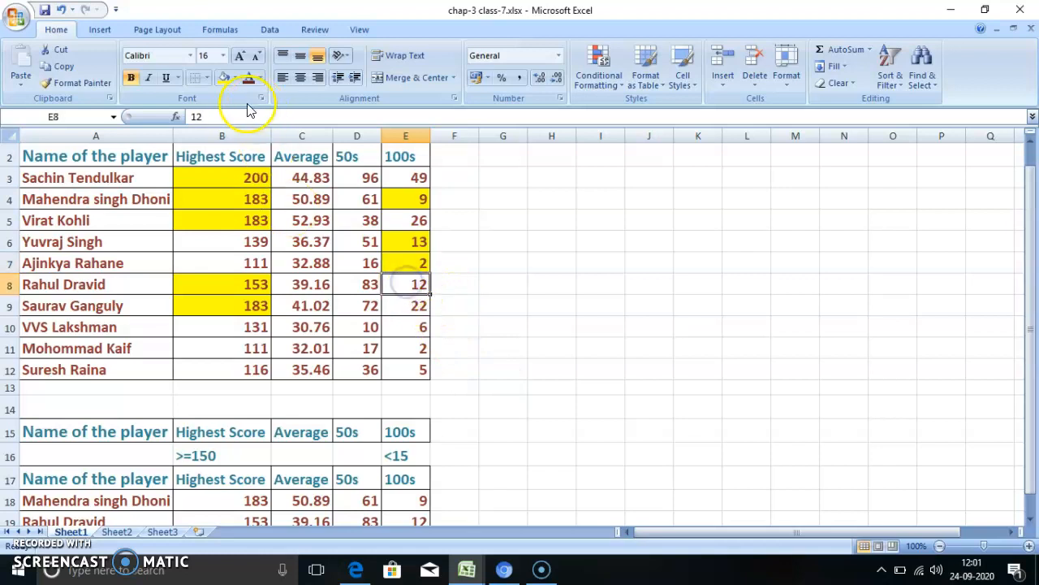
pyautogui.click(224, 78)
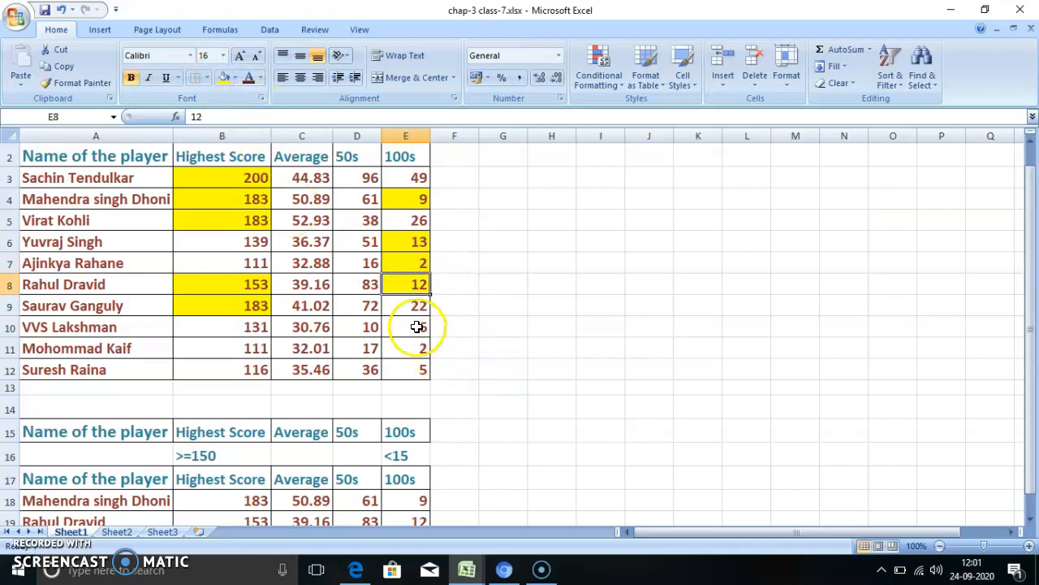
# Step: Highlight the remaining 100s values below 15, in cells E10, E11 and E12, in yellow
pyautogui.click(416, 327)
pyautogui.click(221, 78)
pyautogui.click(426, 348)
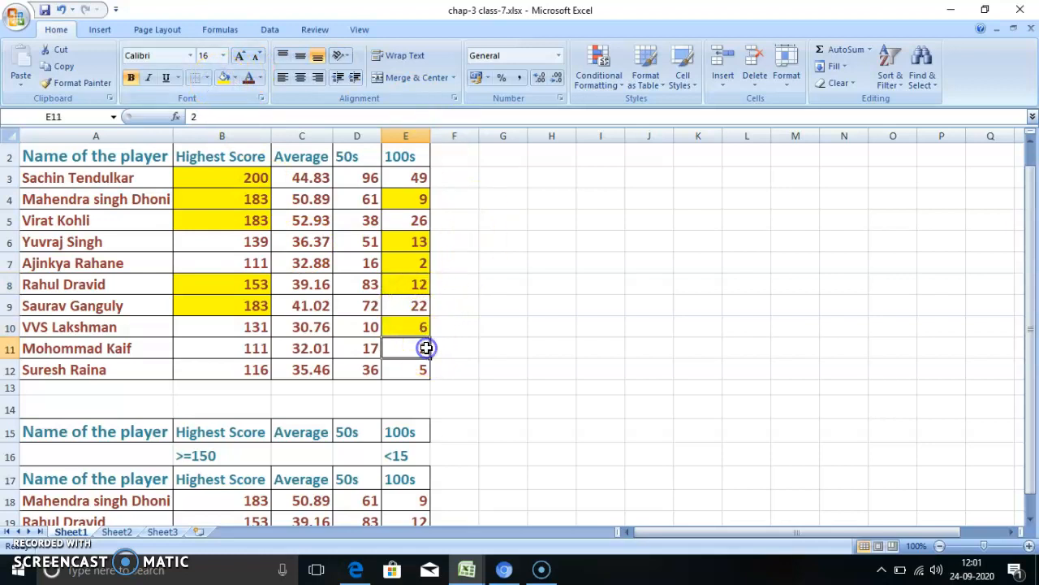
pyautogui.click(224, 78)
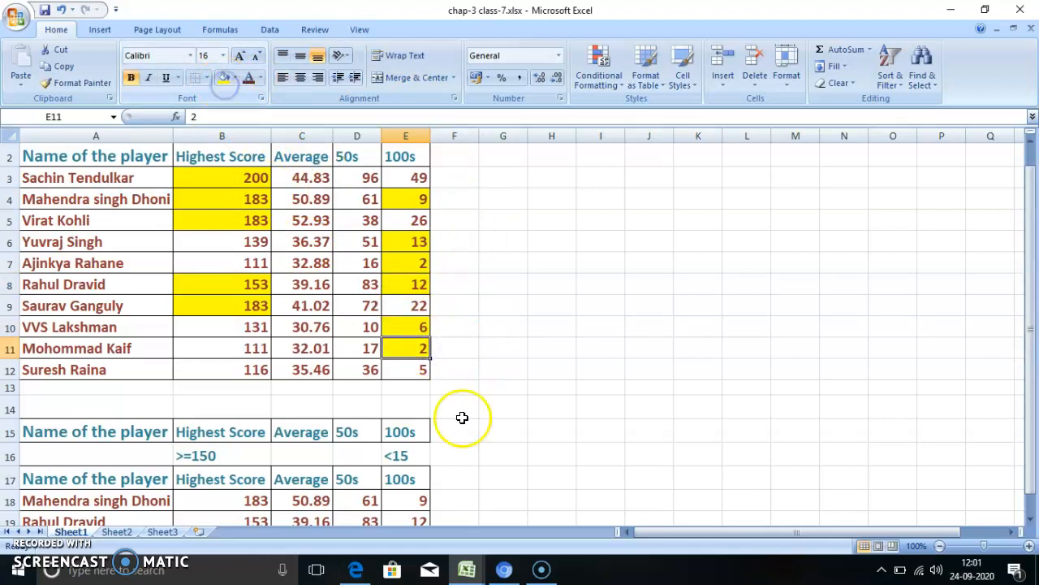
pyautogui.click(402, 372)
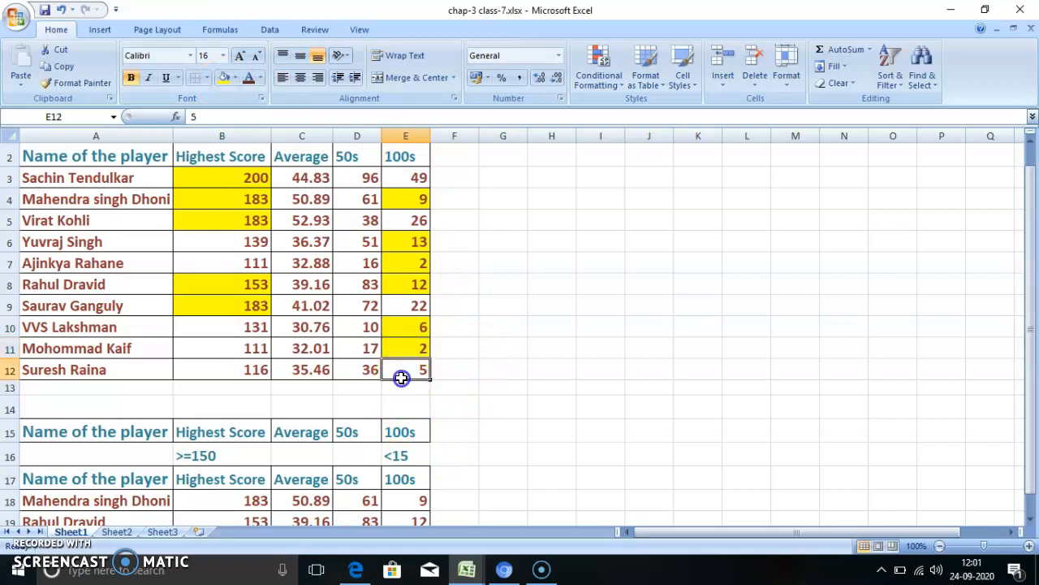
pyautogui.click(223, 78)
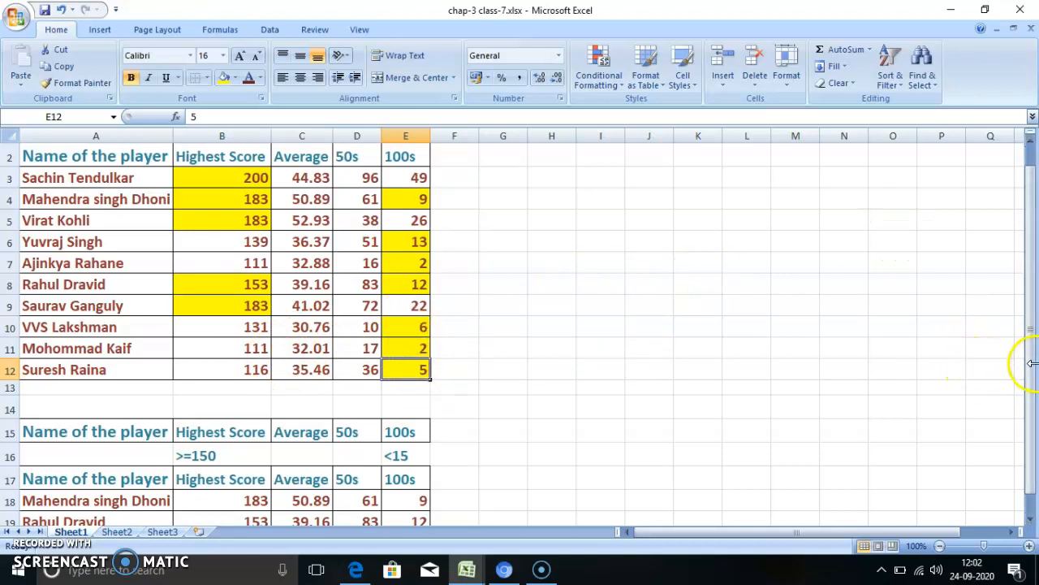
pyautogui.moveTo(1031, 364); pyautogui.dragTo(1034, 381)
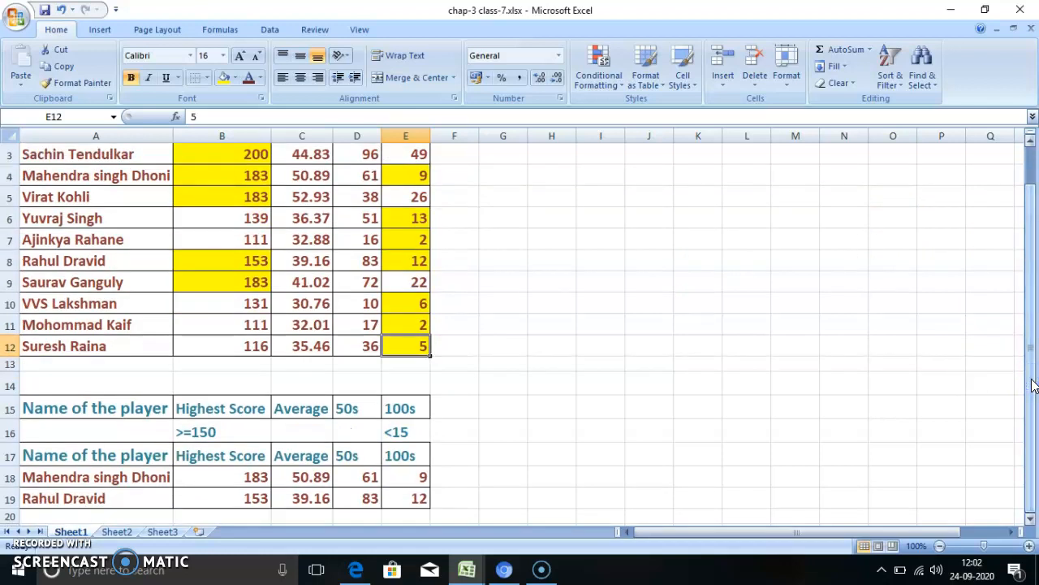